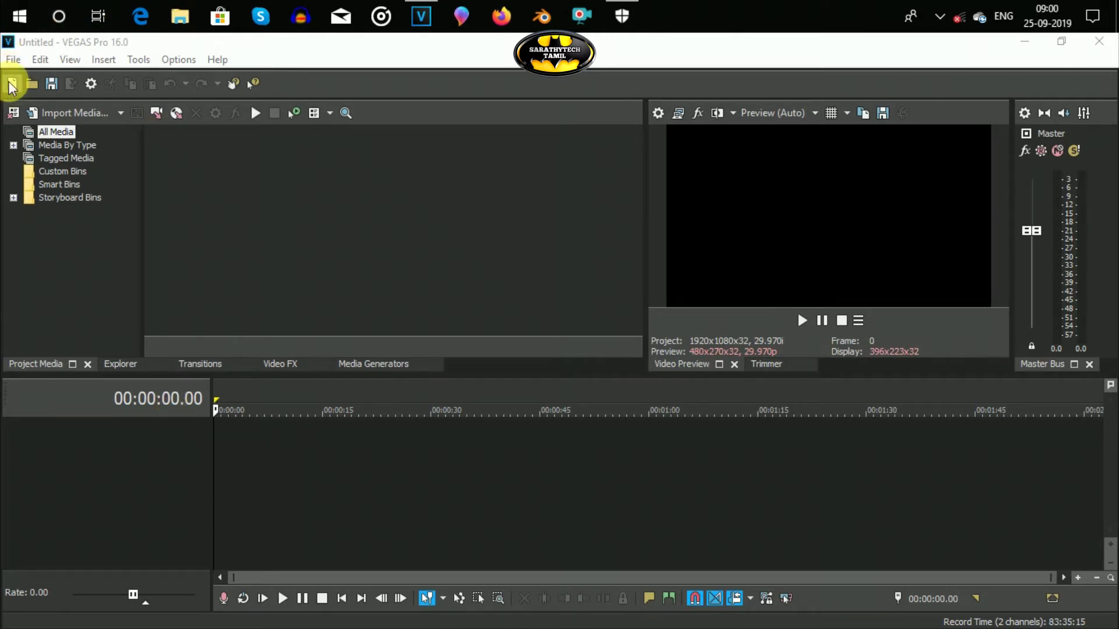
Create a new project with the HD 1080-60i (1920x1080, 29.970 fps) template and its default settings
{"action": "left_click", "coordinate": [246, 198]}
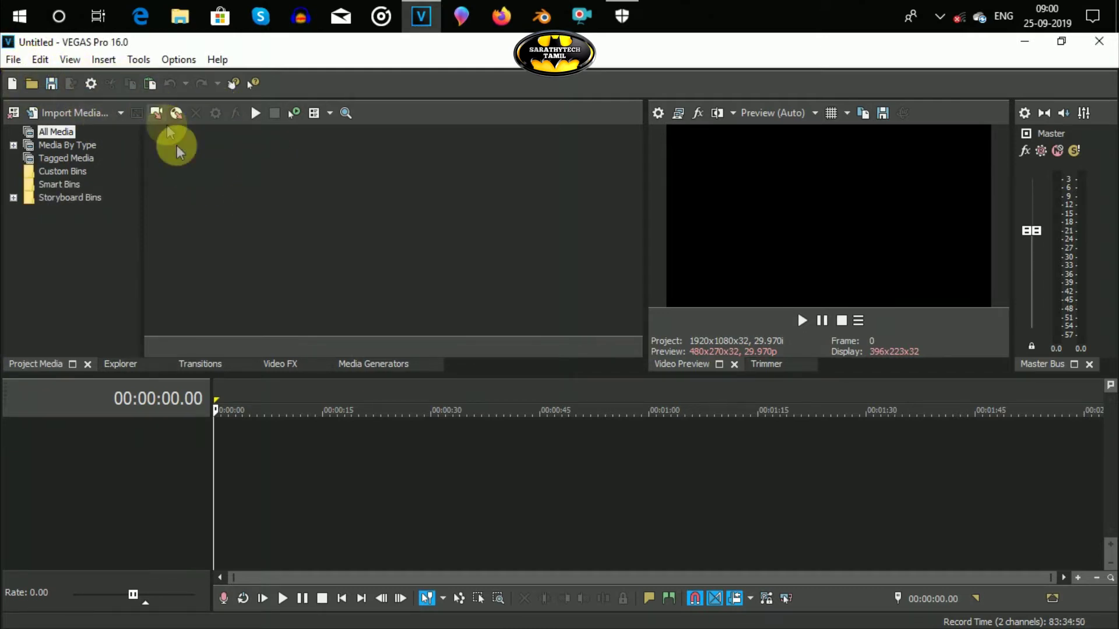
{"action": "left_click", "coordinate": [12, 60]}
{"action": "left_click", "coordinate": [38, 81]}
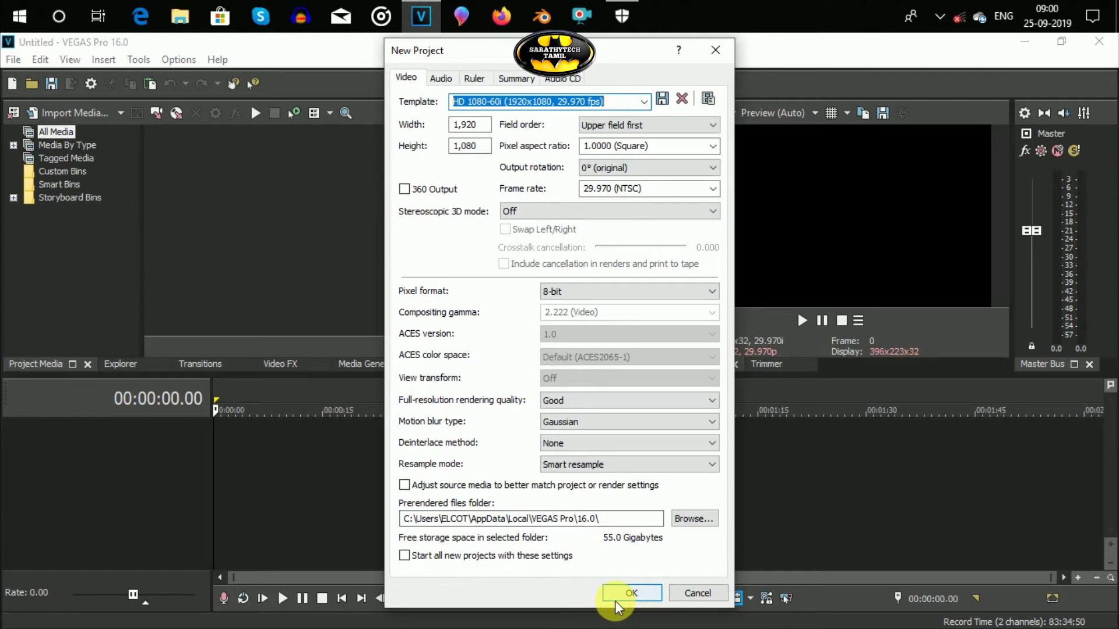
{"action": "left_click", "coordinate": [631, 595]}
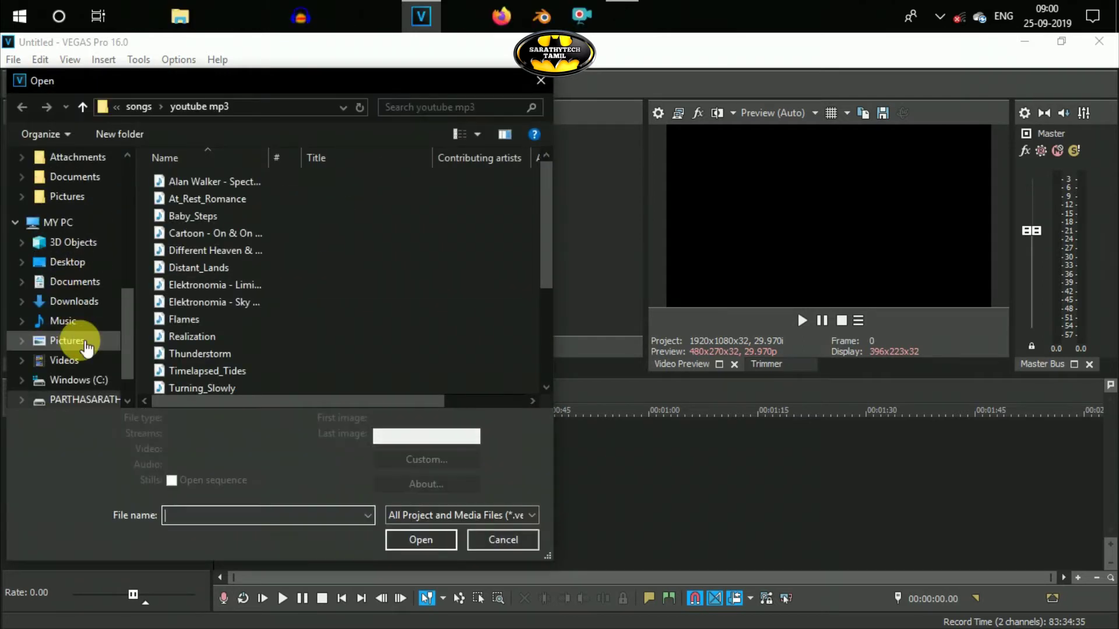
Open the "y2mate.com - subscribe_button_animation_green_screen" video from the Videos folder onto the timeline
{"action": "left_click", "coordinate": [86, 363]}
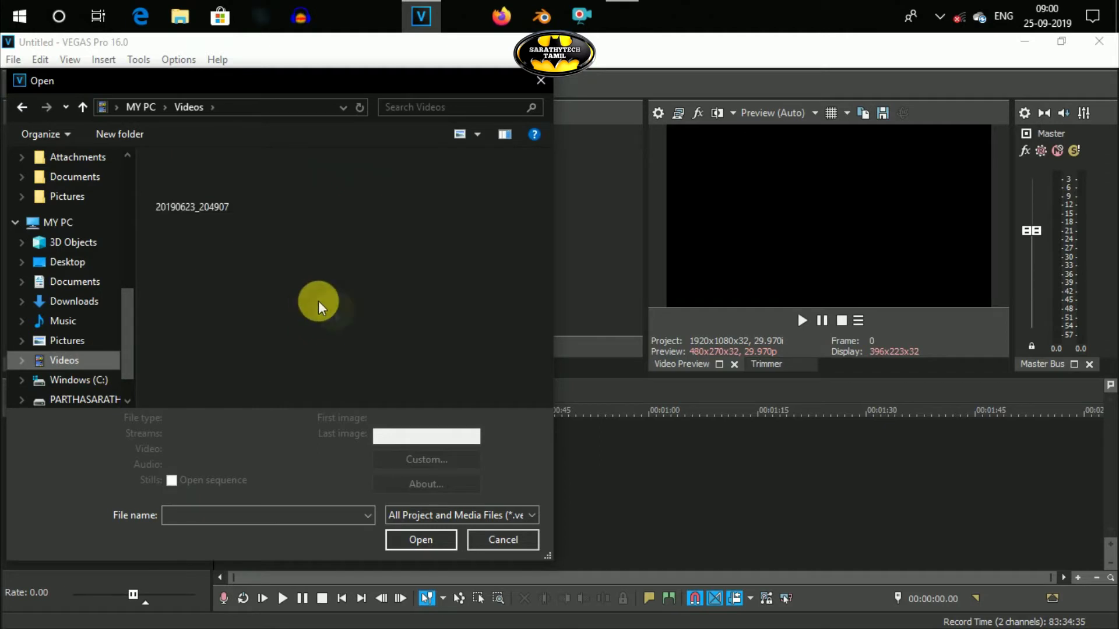
{"action": "scroll", "coordinate": [358, 317], "scroll_direction": "down", "scroll_amount": 1}
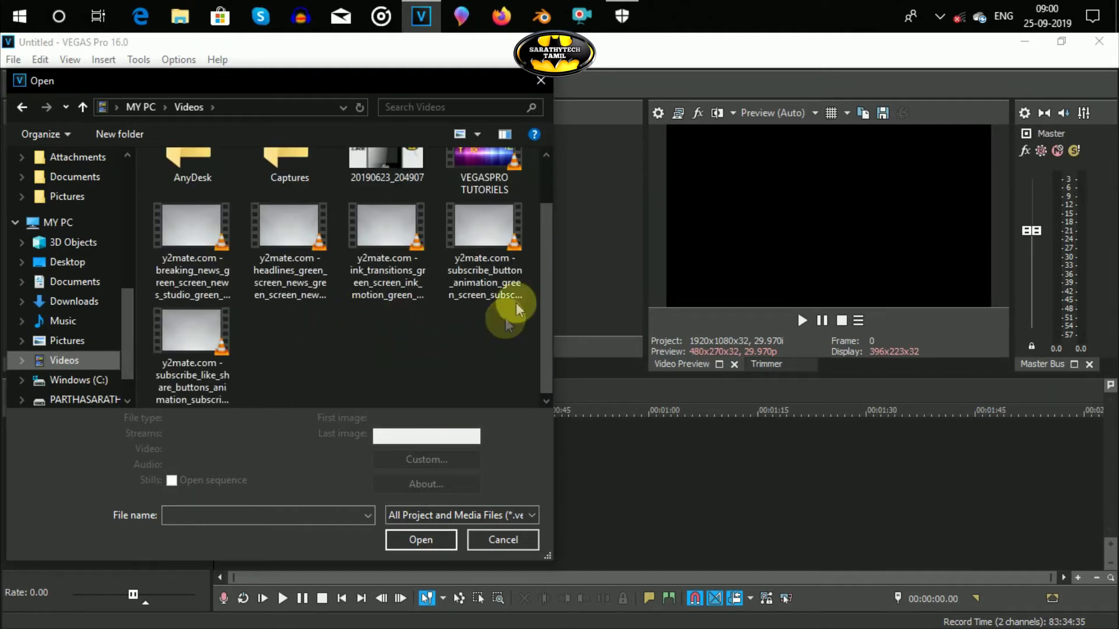
{"action": "left_click", "coordinate": [470, 278]}
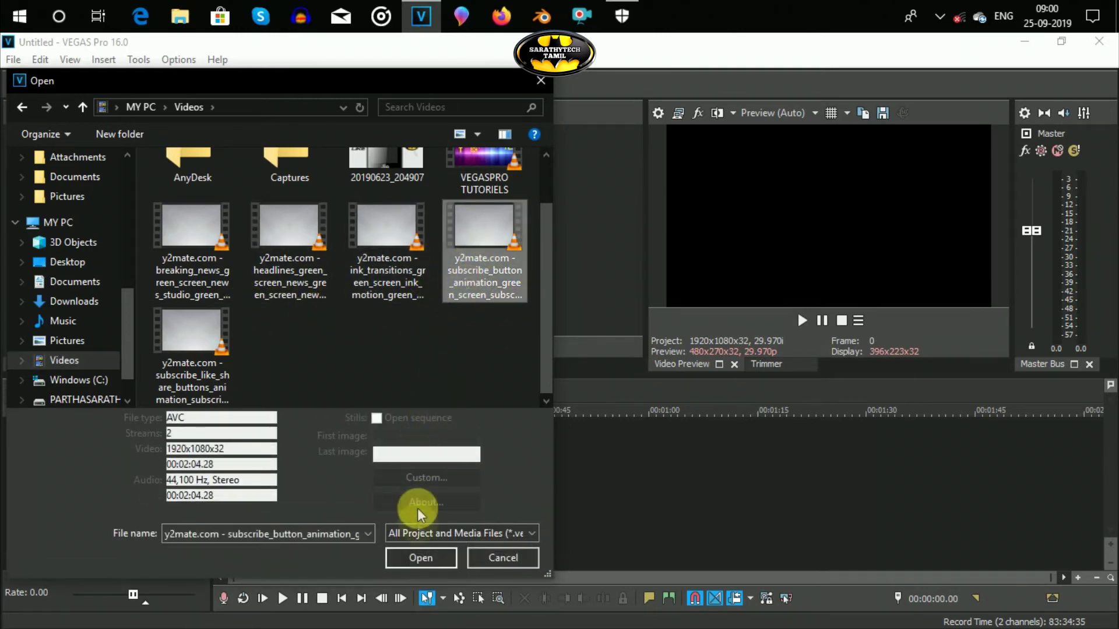
{"action": "left_click", "coordinate": [421, 553]}
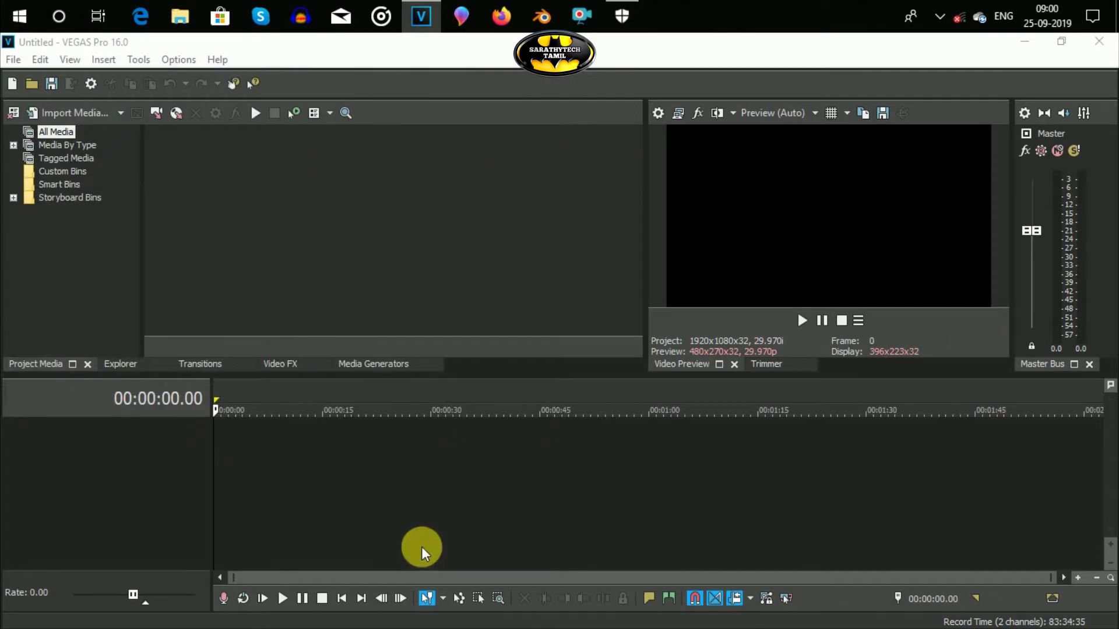
{"action": "left_click", "coordinate": [304, 440]}
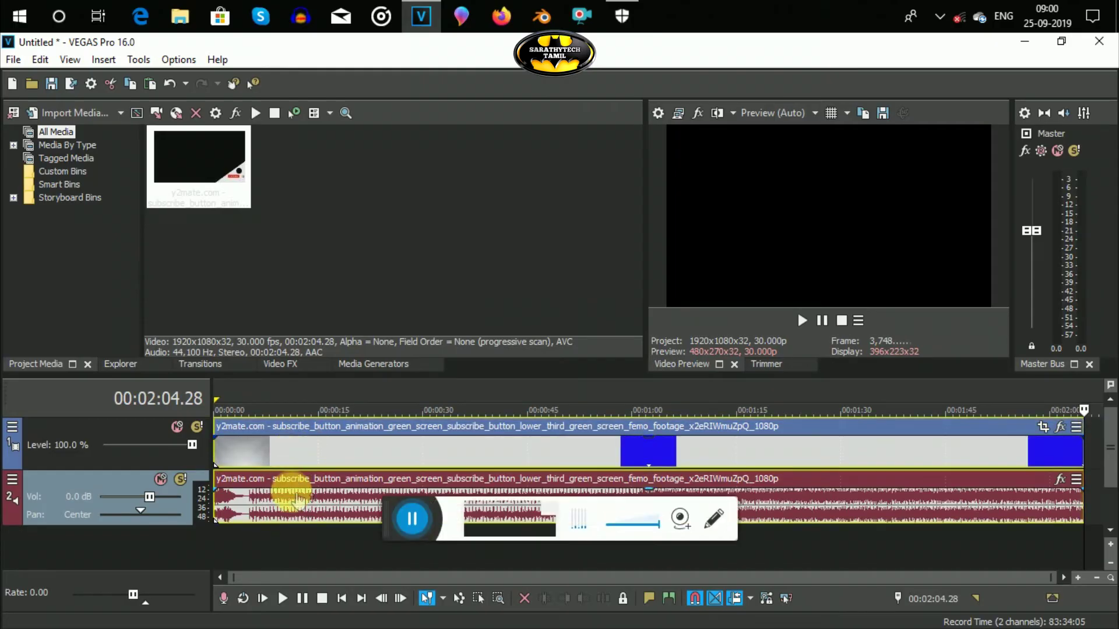
{"action": "left_click", "coordinate": [408, 522]}
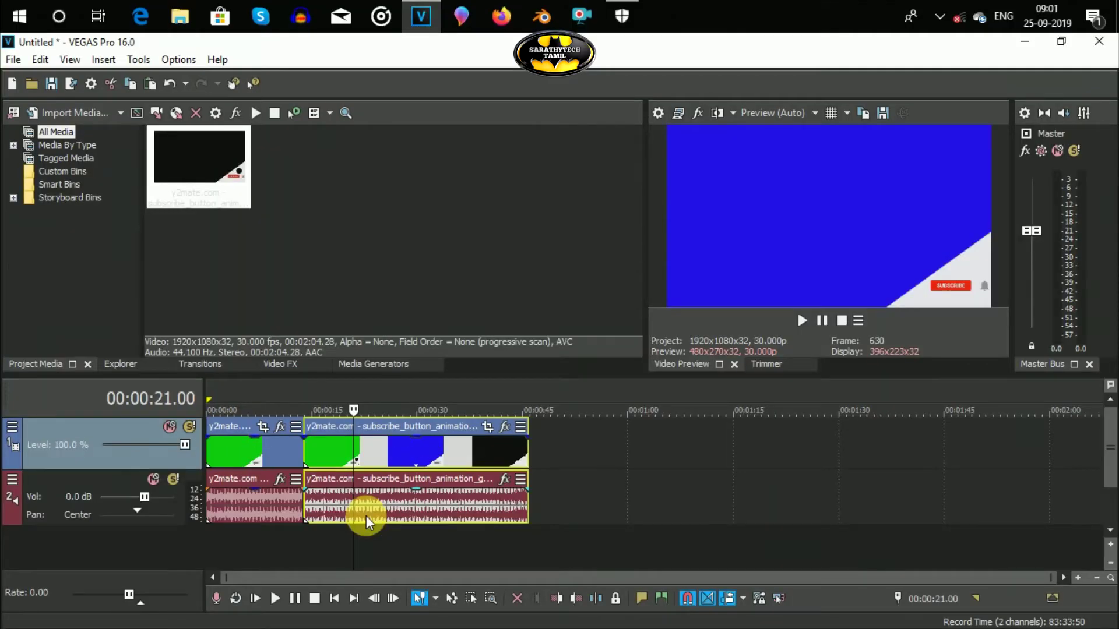
Place the timeline cursor at 00:00:09.17 in the first clip and add the VEGAS Chroma Keyer effect to that clip
{"action": "left_click_drag", "start_coordinate": [581, 452], "coordinate": [569, 478]}
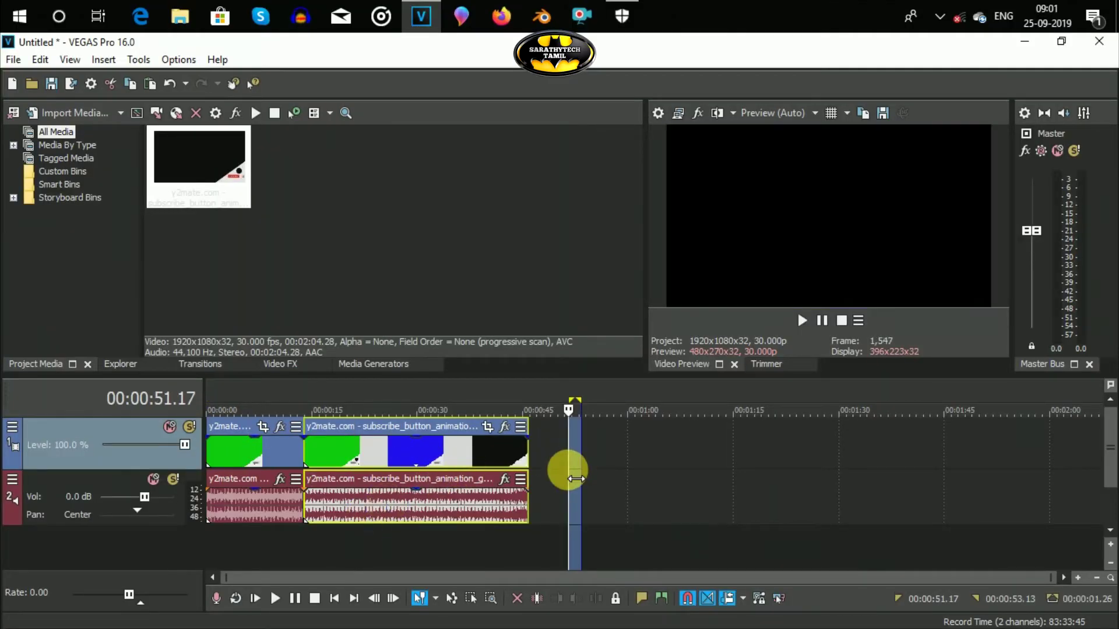
{"action": "left_click", "coordinate": [640, 468]}
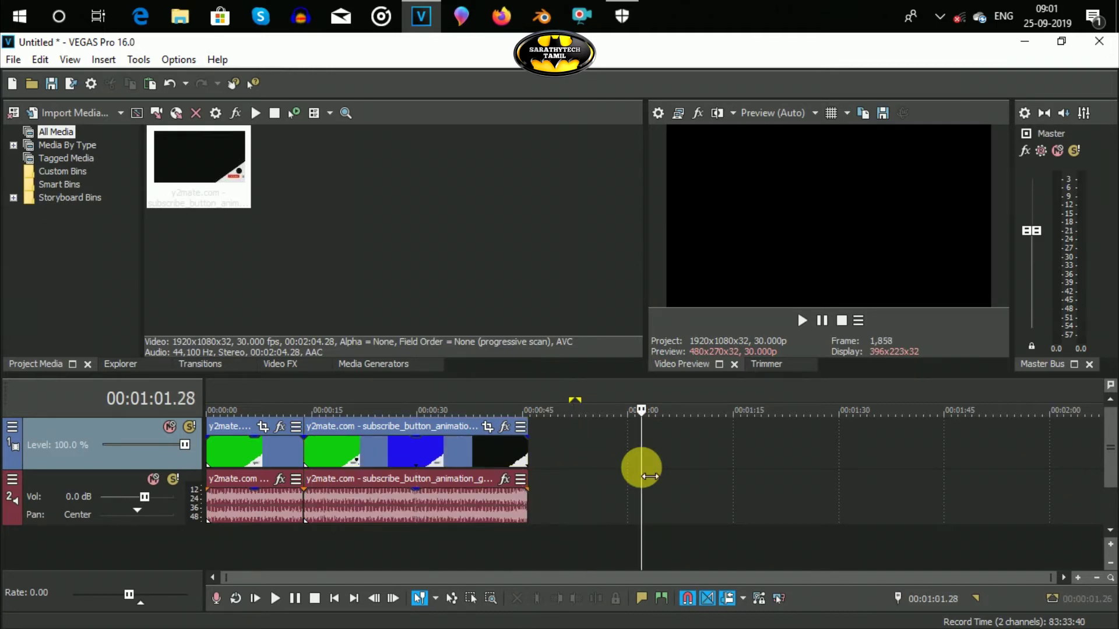
{"action": "left_click", "coordinate": [251, 389]}
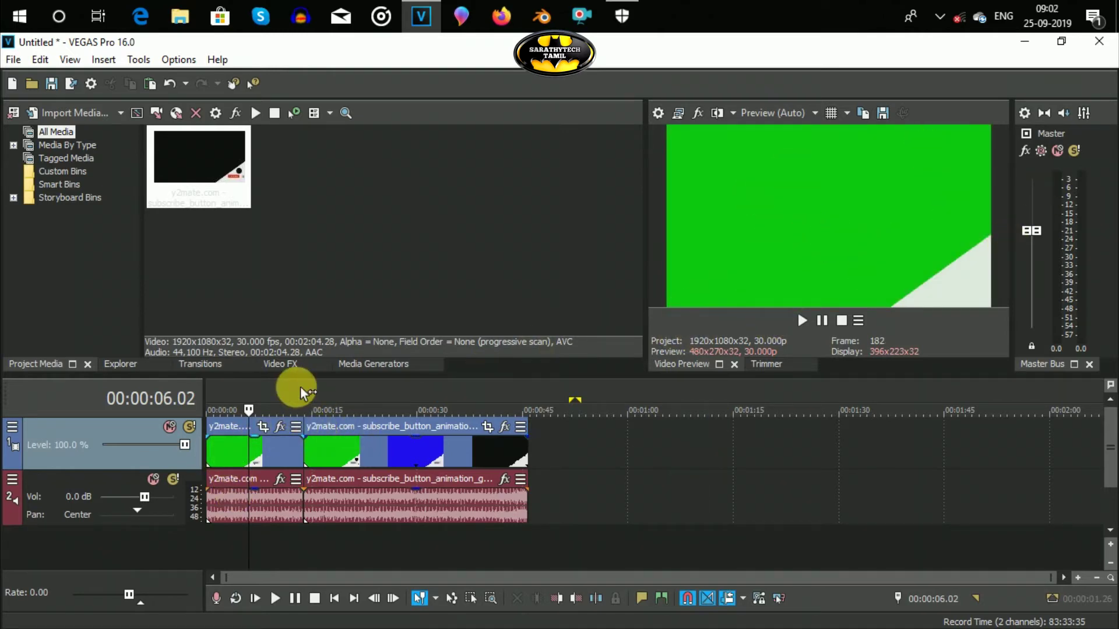
{"action": "left_click", "coordinate": [276, 387]}
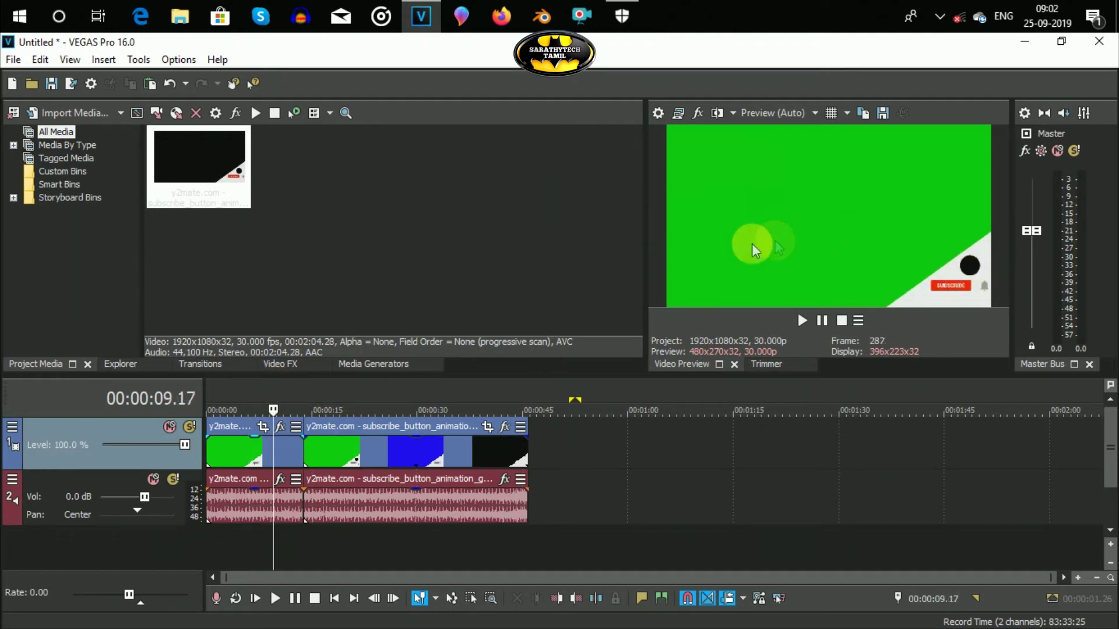
{"action": "left_click", "coordinate": [284, 428]}
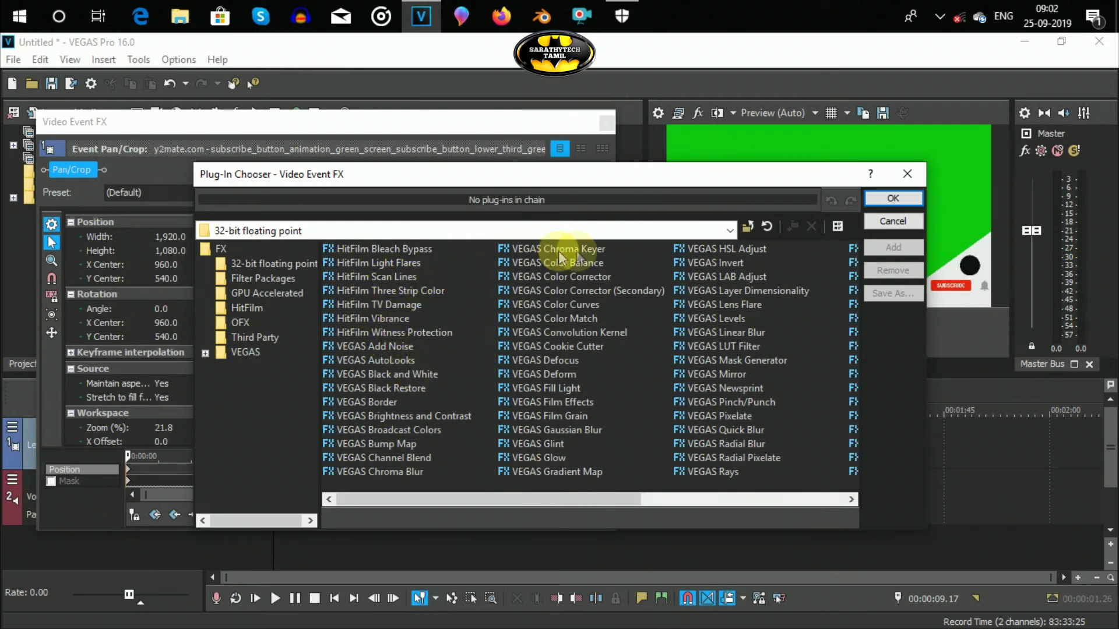
{"action": "left_click", "coordinate": [604, 252]}
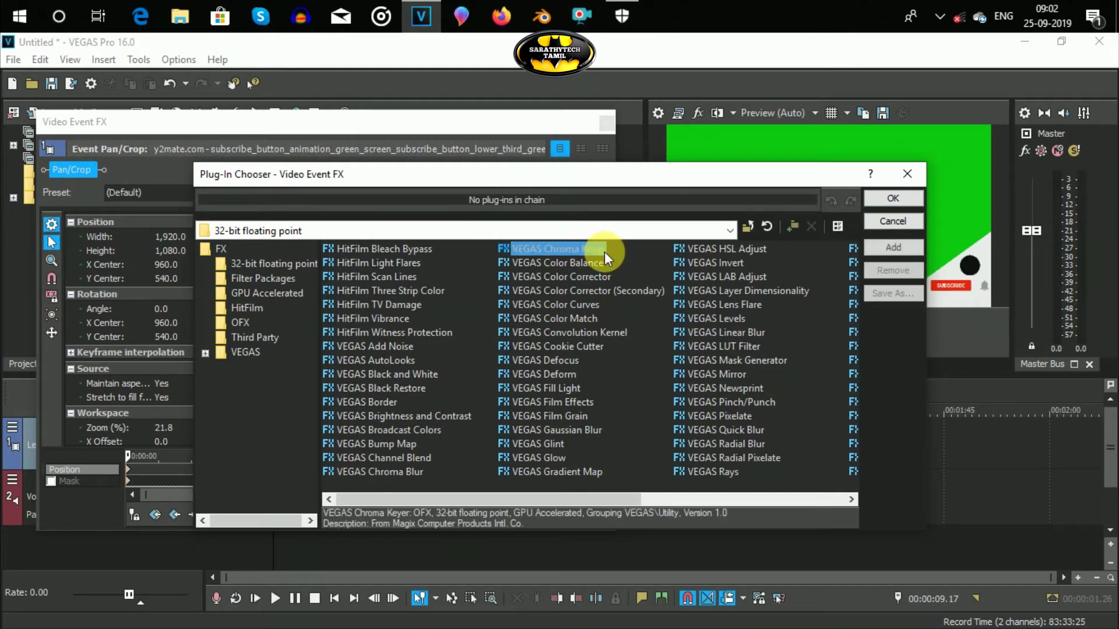
{"action": "left_click", "coordinate": [888, 202]}
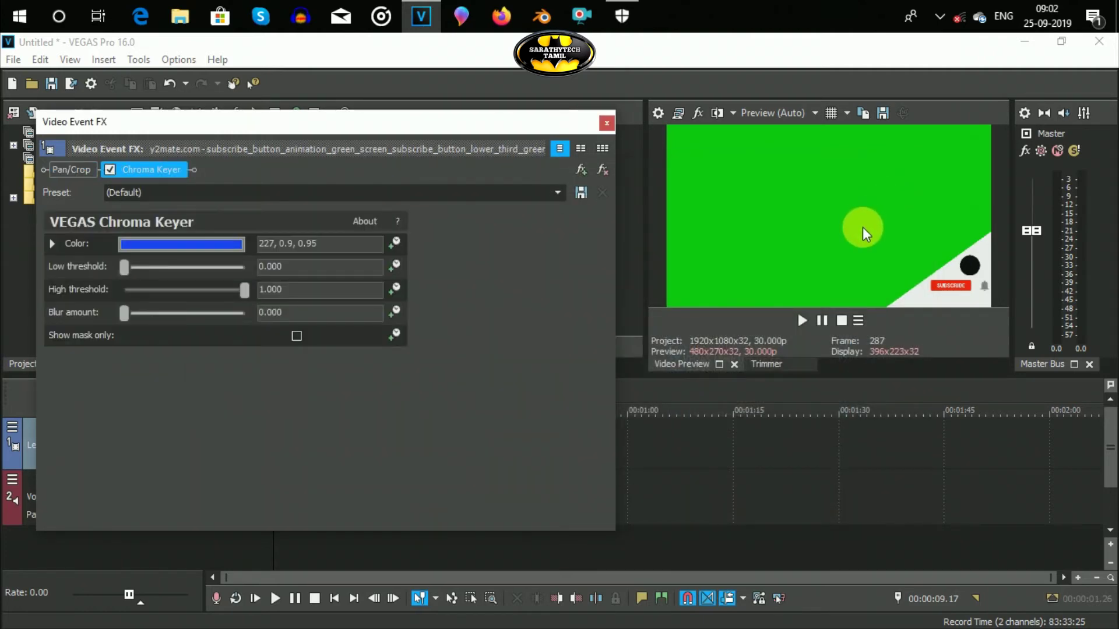
Set the first clip's Chroma Keyer color to green with HSV 131, 1.0, 1.0, and close the effect settings
{"action": "left_click", "coordinate": [124, 242]}
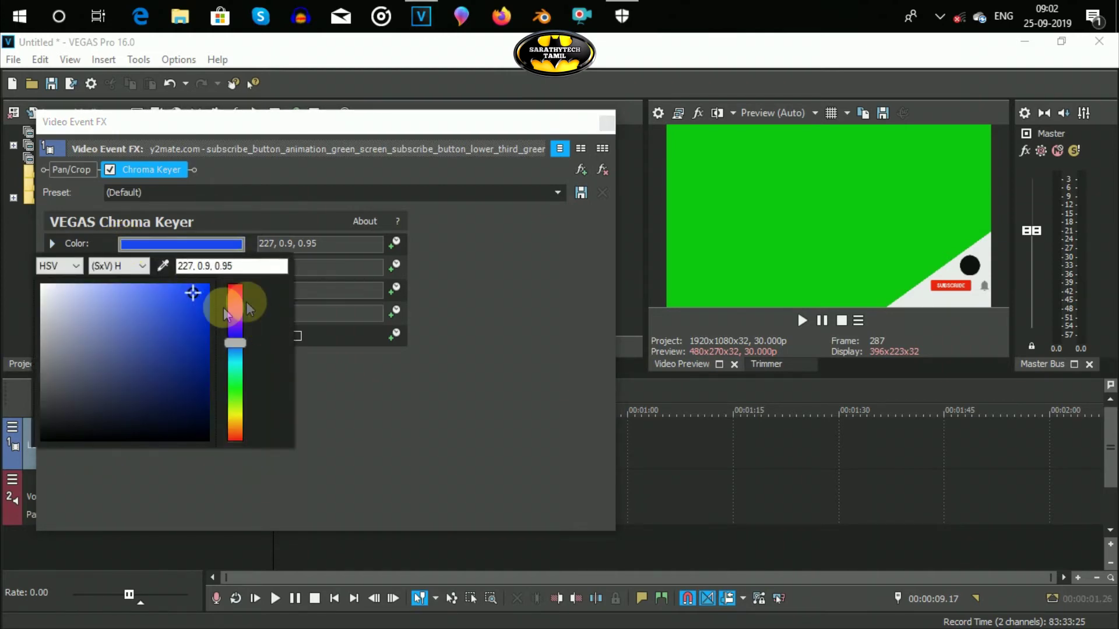
{"action": "left_click_drag", "start_coordinate": [195, 287], "coordinate": [214, 293]}
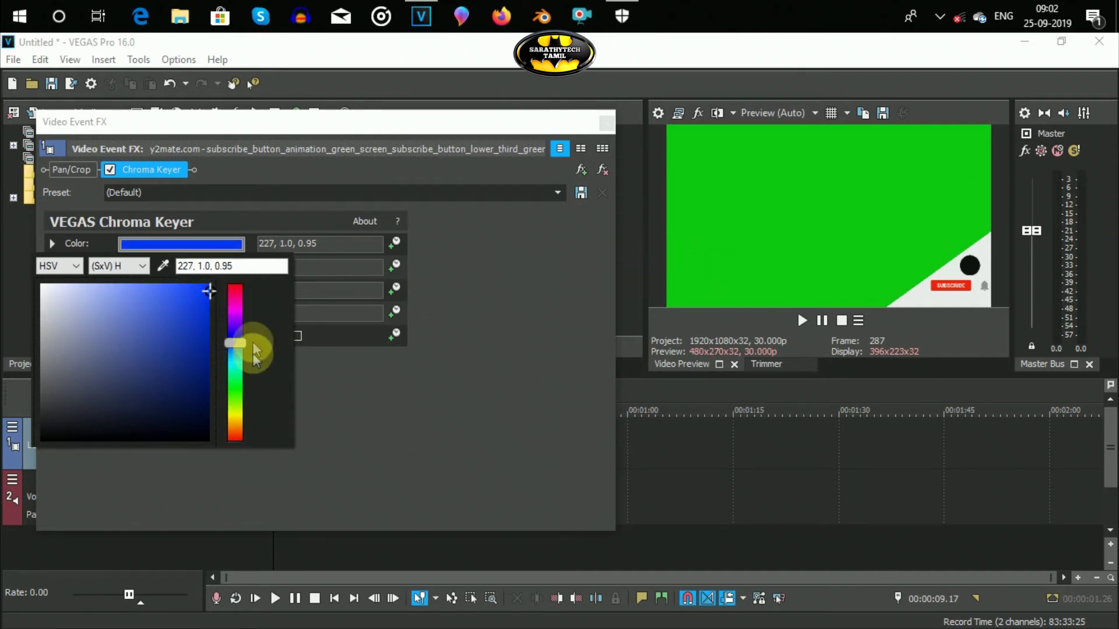
{"action": "left_click_drag", "start_coordinate": [239, 339], "coordinate": [243, 376]}
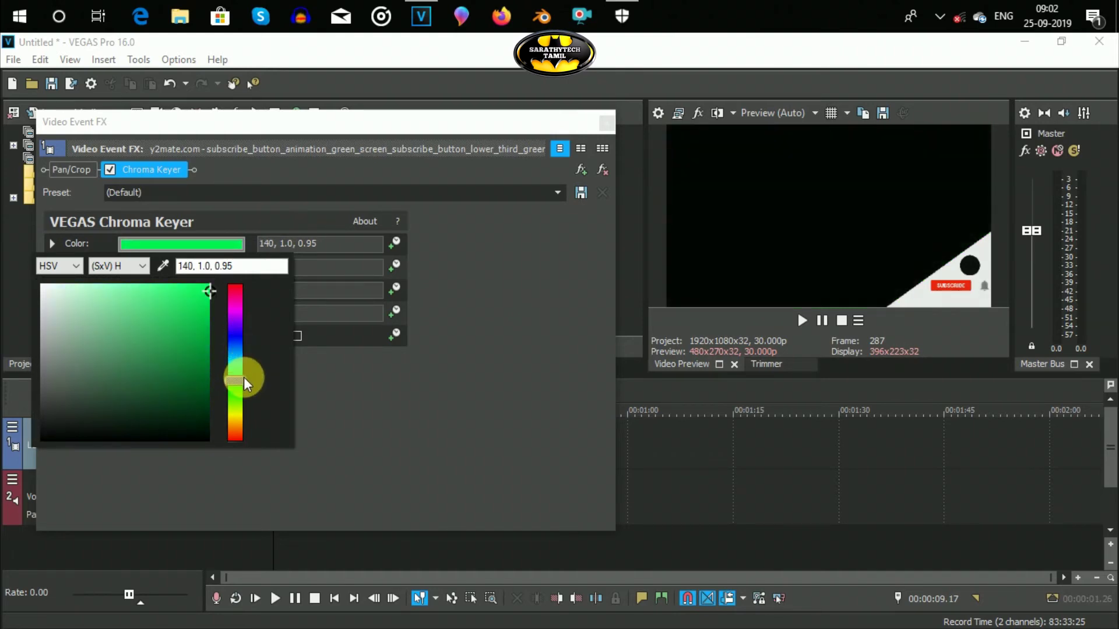
{"action": "left_click_drag", "start_coordinate": [243, 376], "coordinate": [246, 381]}
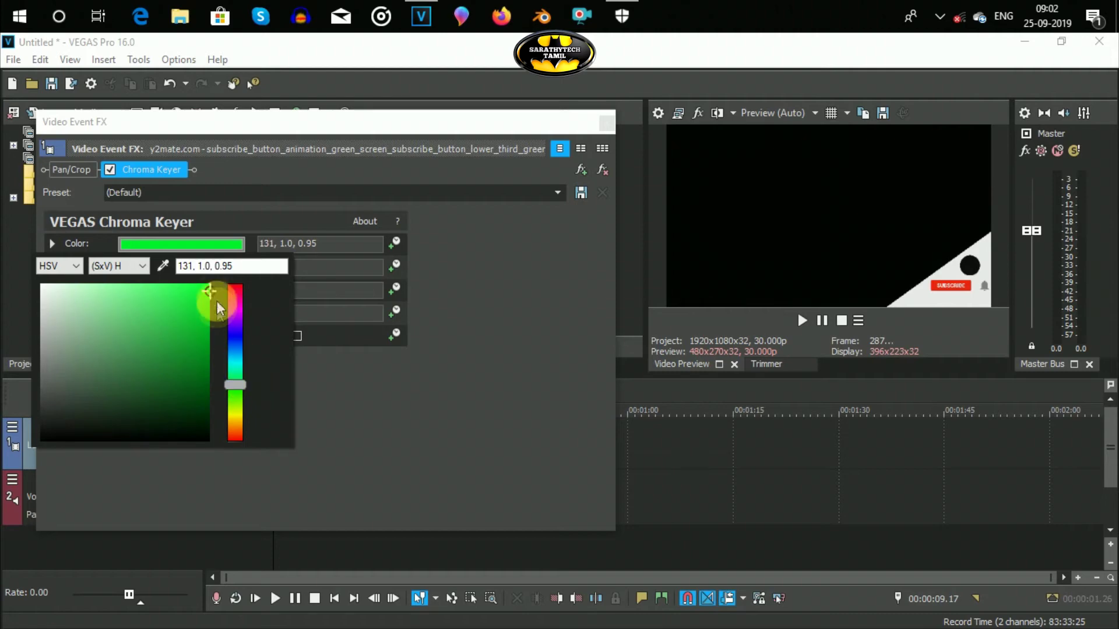
{"action": "left_click_drag", "start_coordinate": [214, 293], "coordinate": [211, 284]}
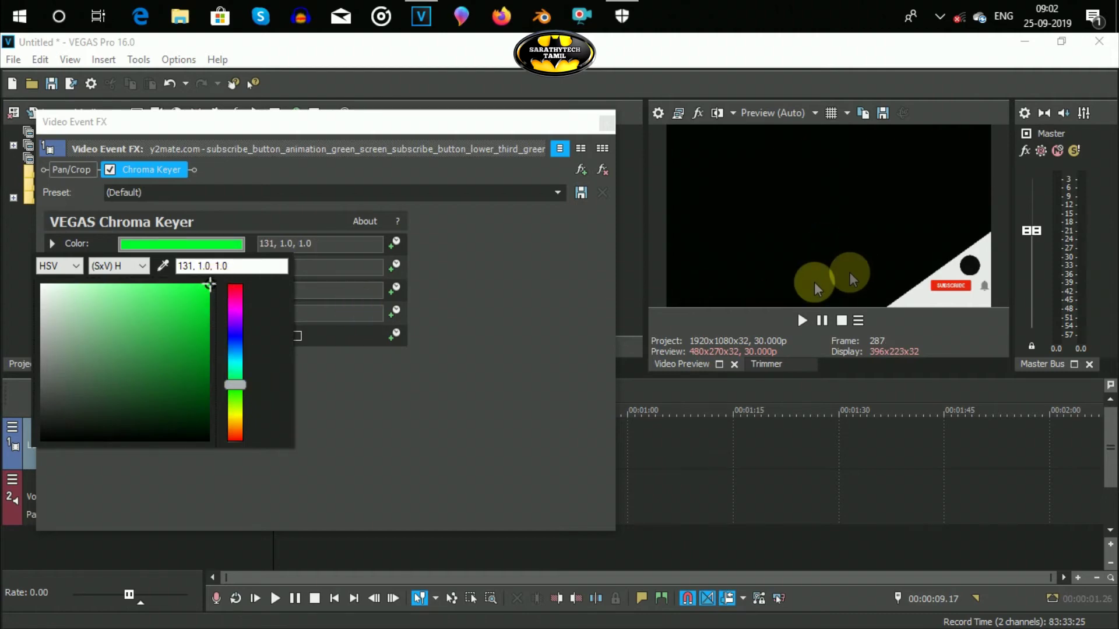
{"action": "left_click", "coordinate": [510, 333]}
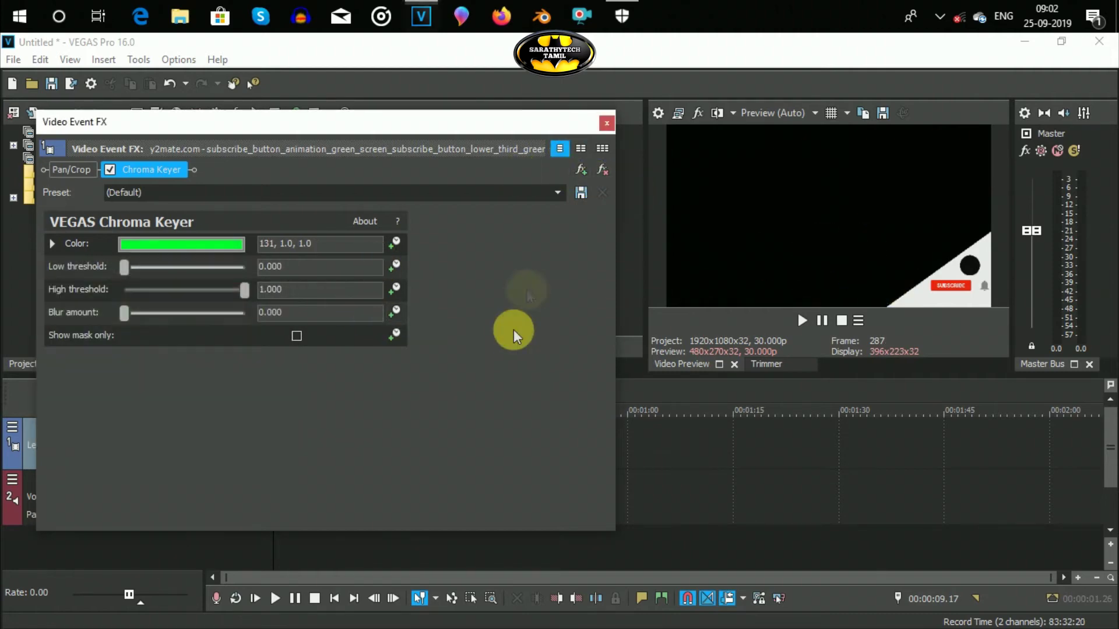
{"action": "left_click", "coordinate": [604, 122]}
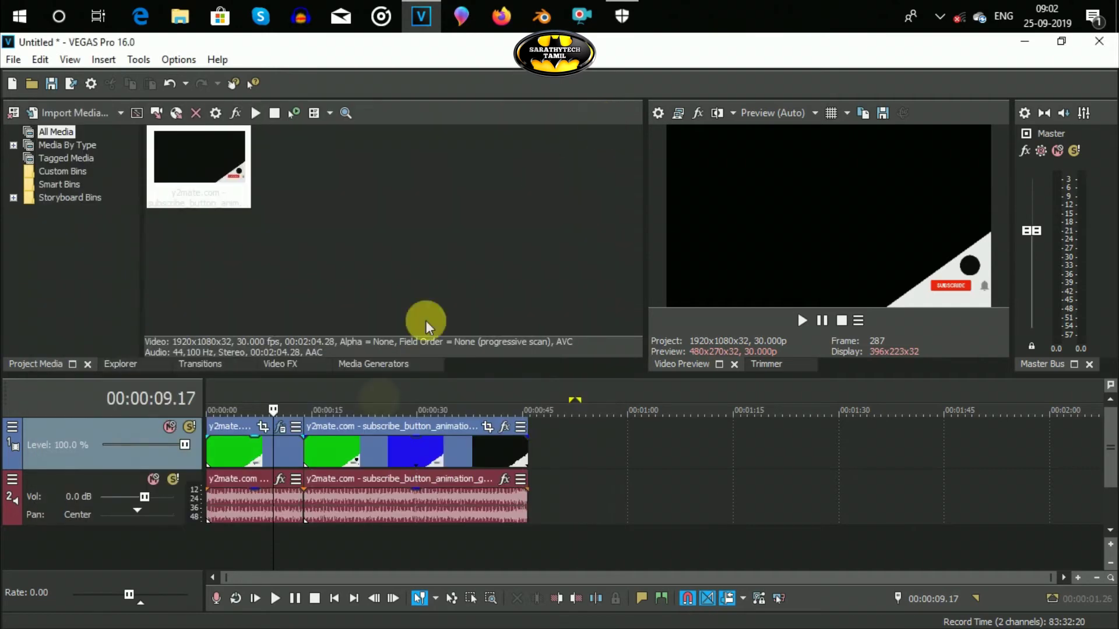
Play back the keyed first clip from the start of the timeline to check the green removal
{"action": "left_click_drag", "start_coordinate": [256, 399], "coordinate": [214, 392]}
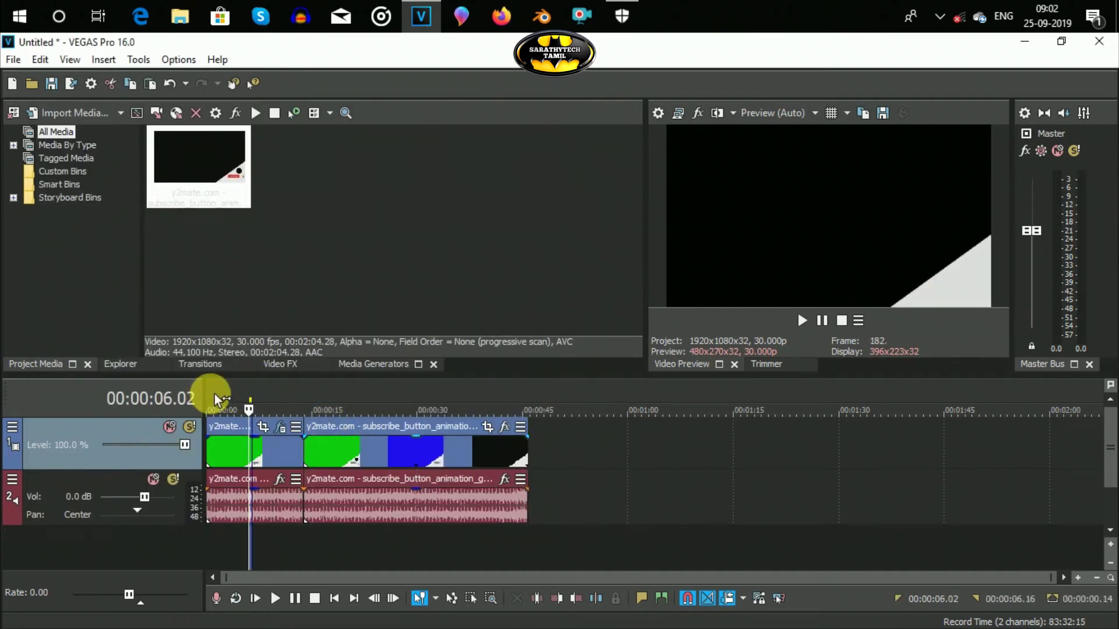
{"action": "key", "text": "space"}
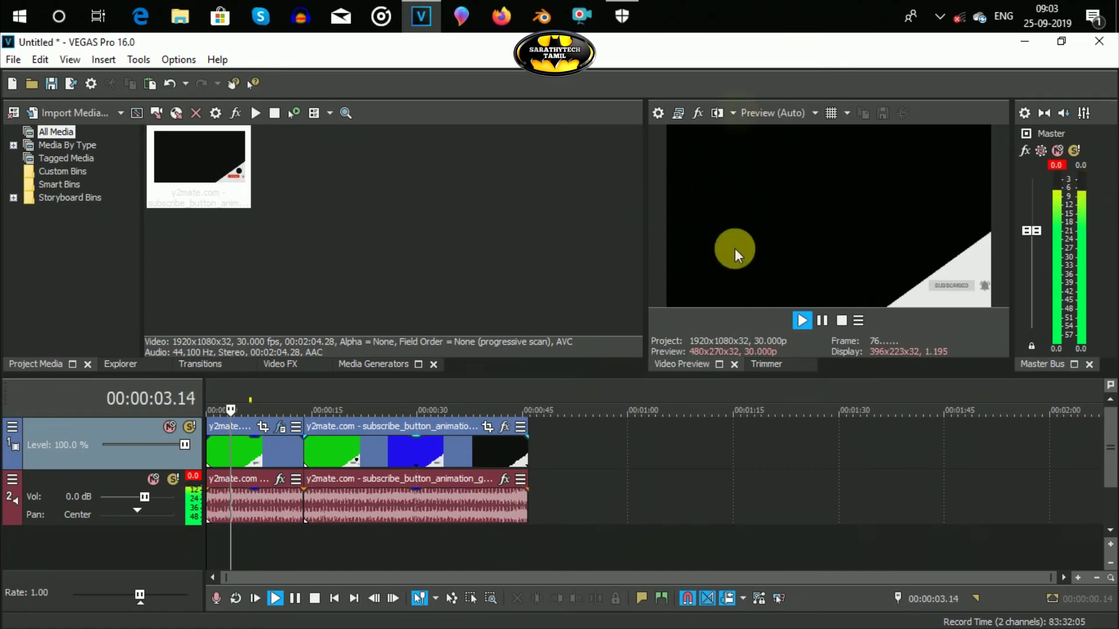
{"action": "key", "text": "space"}
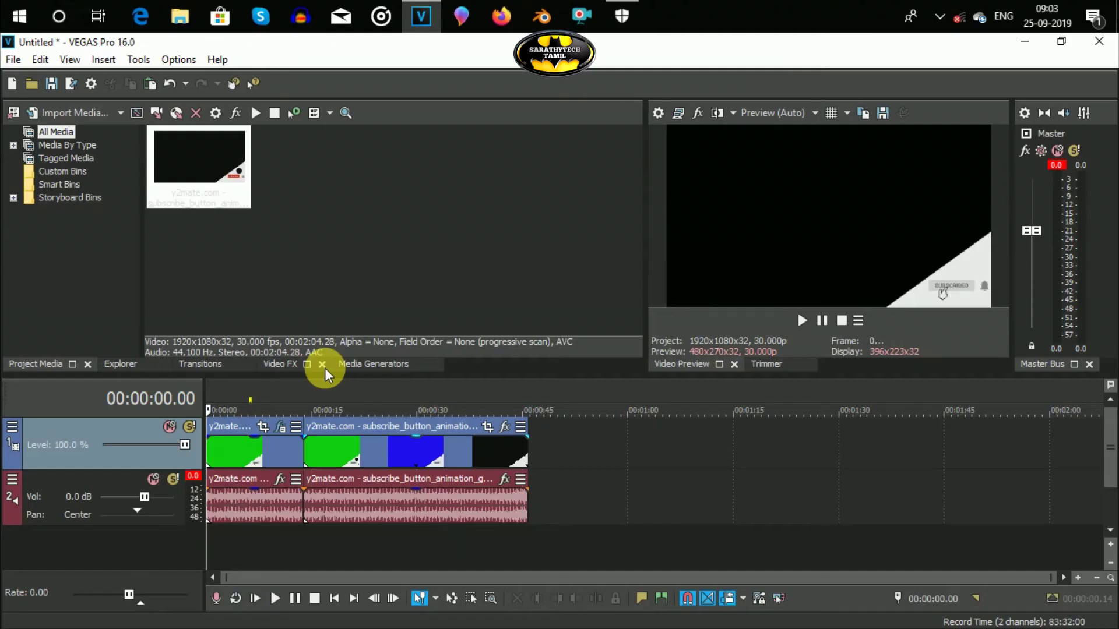
Add the VEGAS Chroma Keyer with its default blue color to the second clip, using the blue-screen frame at 00:00:26.18 as preview
{"action": "left_click", "coordinate": [374, 390]}
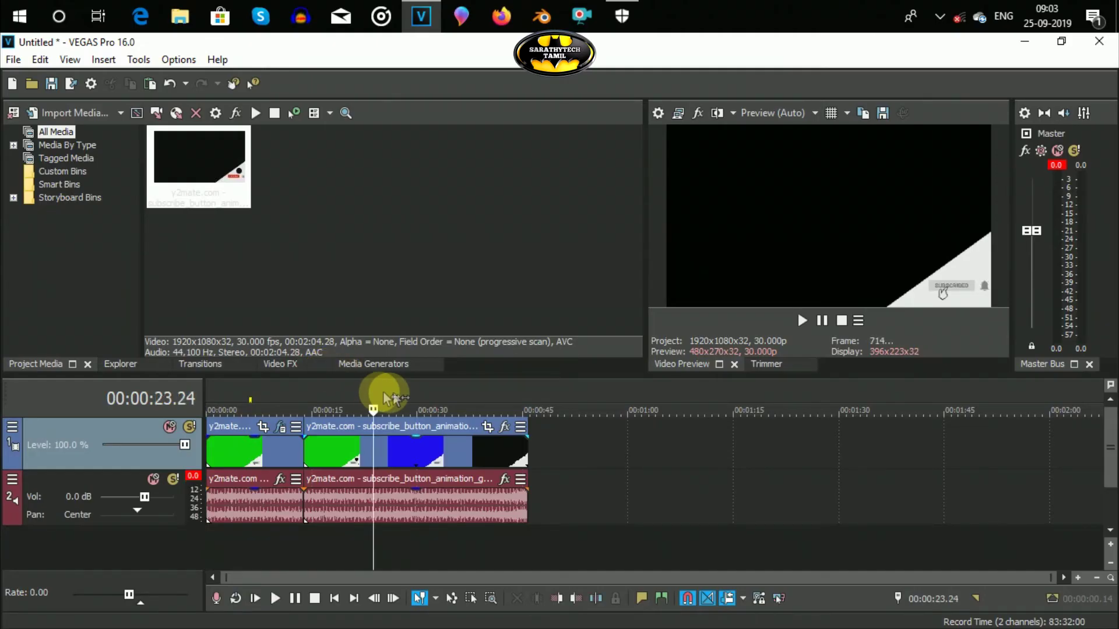
{"action": "left_click", "coordinate": [394, 399]}
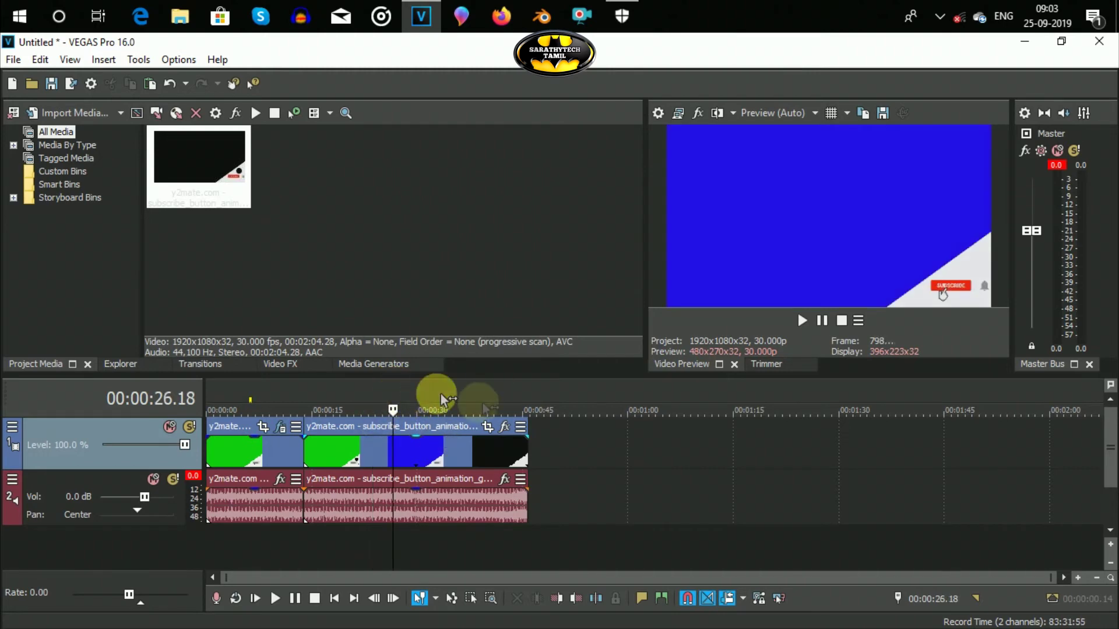
{"action": "left_click", "coordinate": [504, 429]}
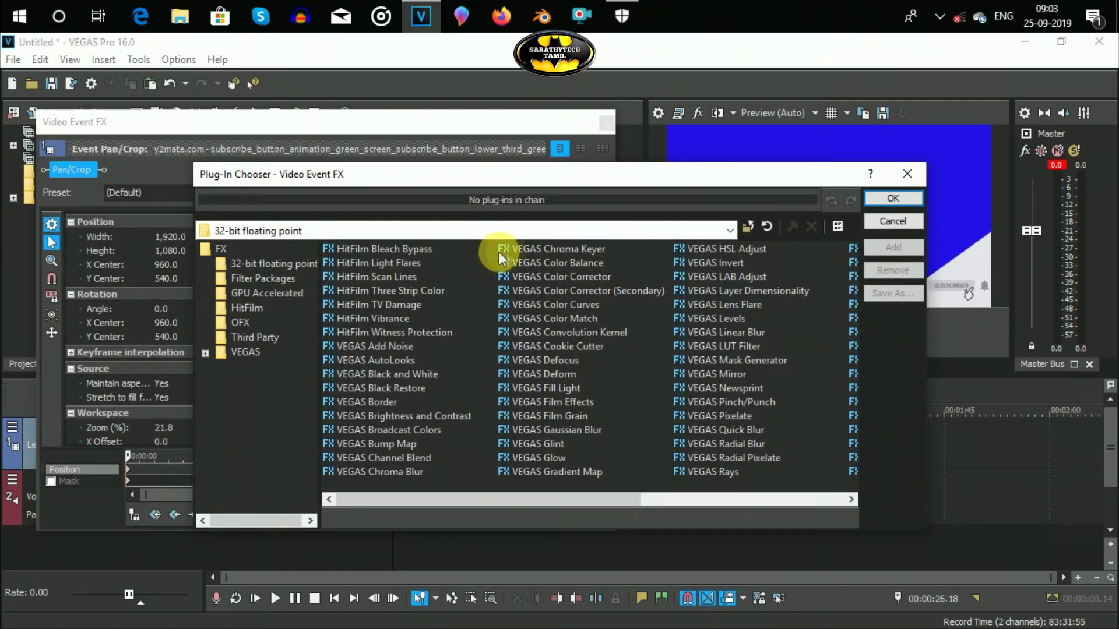
{"action": "left_click", "coordinate": [574, 251]}
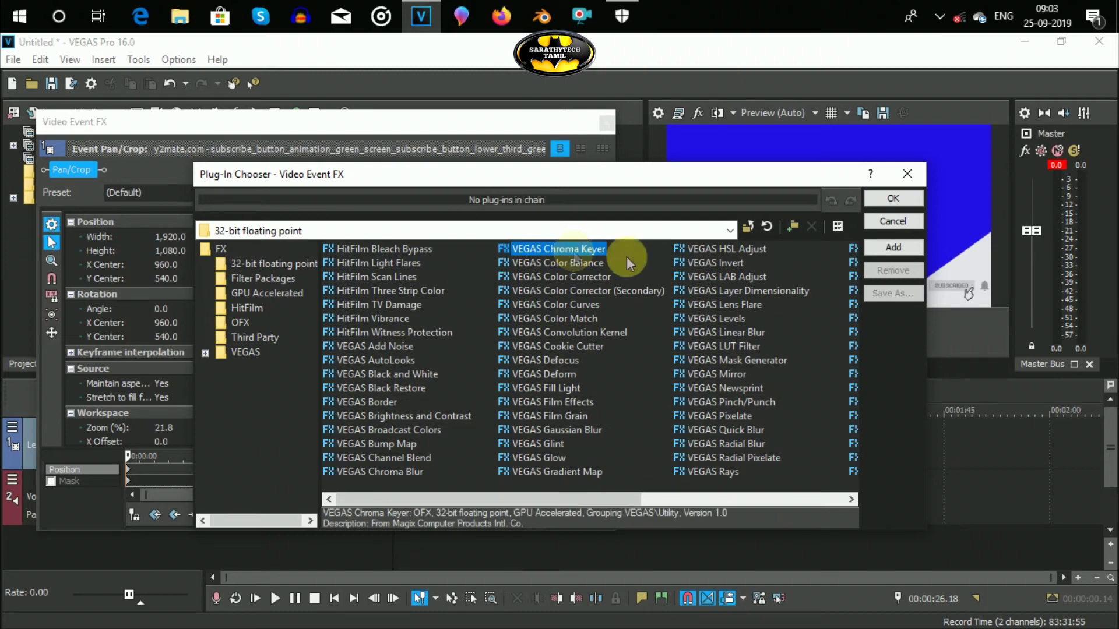
{"action": "left_click", "coordinate": [884, 200]}
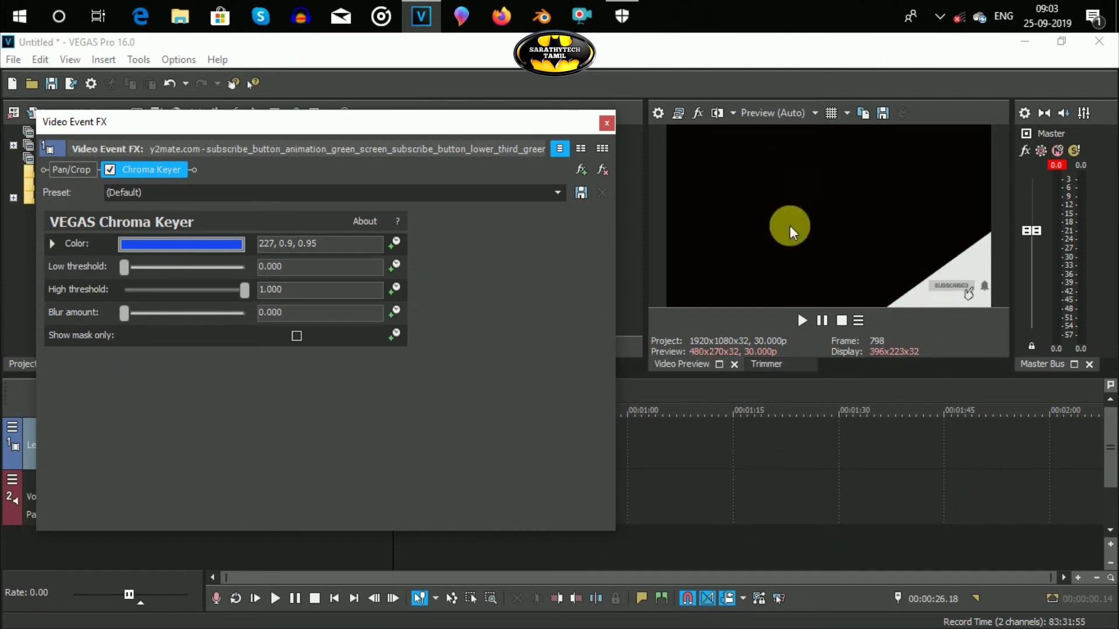
{"action": "left_click", "coordinate": [607, 125]}
{"action": "left_click", "coordinate": [622, 470]}
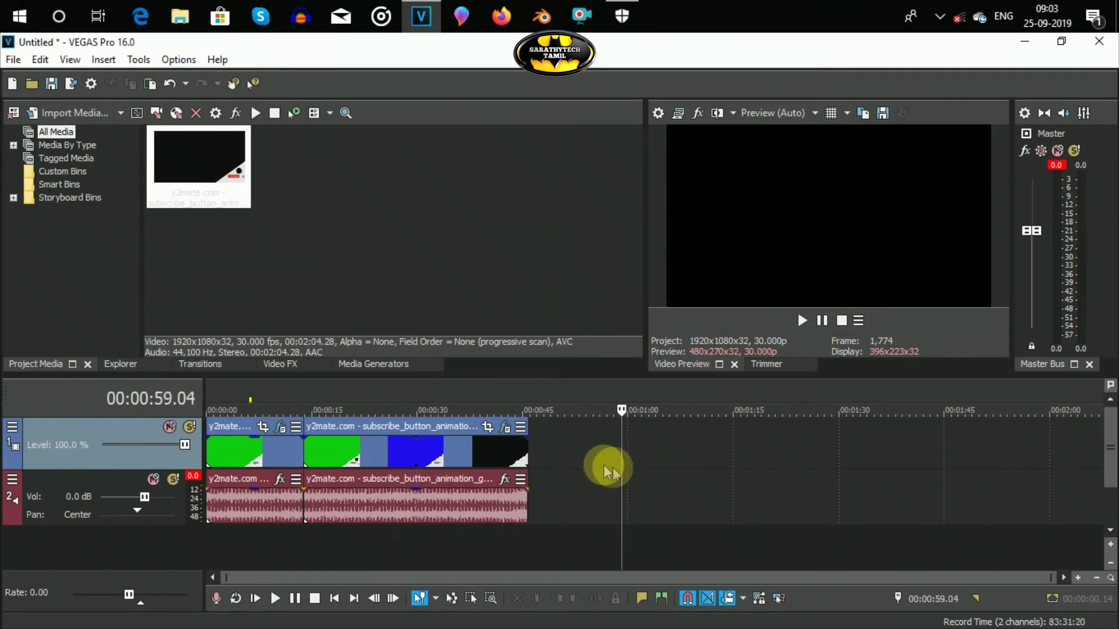
Delete the second clip and extend the end of the first clip to 00:01:44.19
{"action": "left_click", "coordinate": [409, 429]}
{"action": "key", "text": "Delete"}
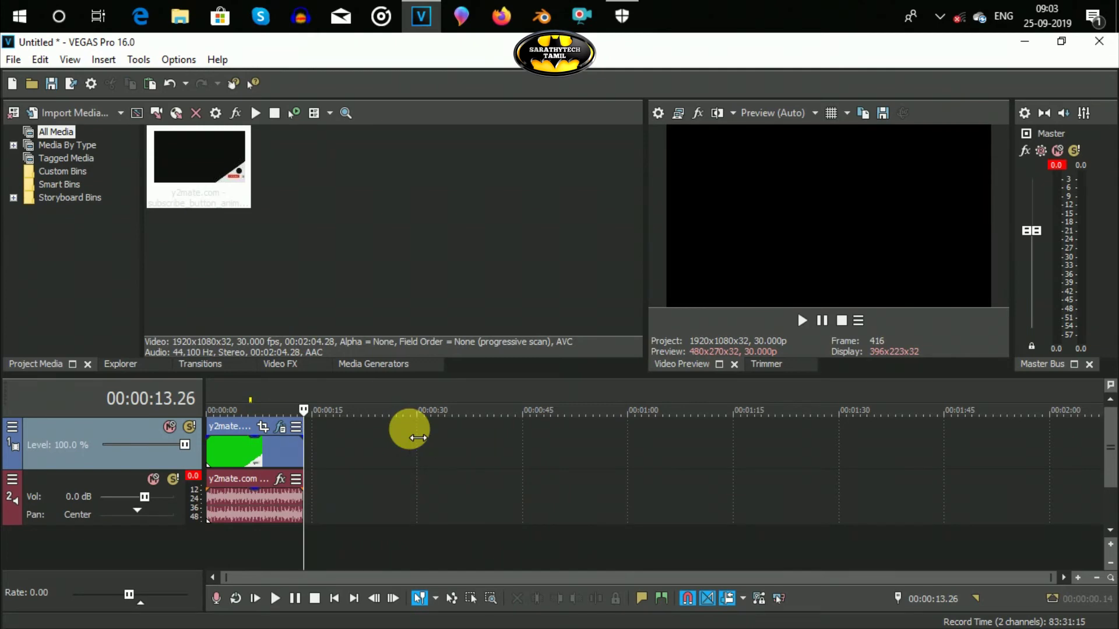
{"action": "left_click_drag", "start_coordinate": [313, 460], "coordinate": [941, 489]}
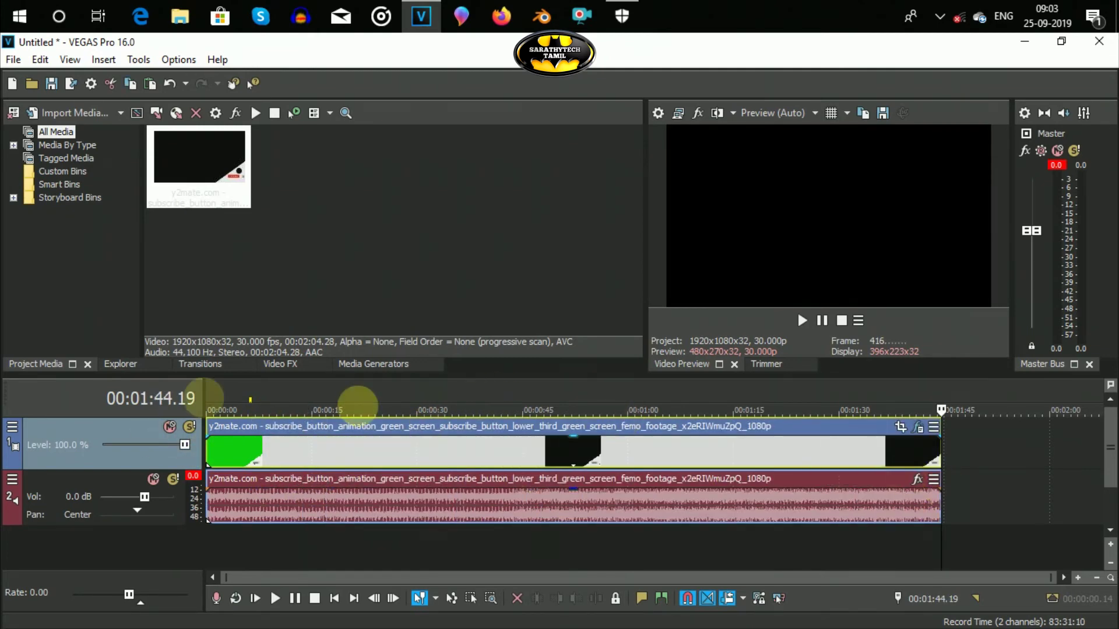
{"action": "left_click", "coordinate": [1016, 450]}
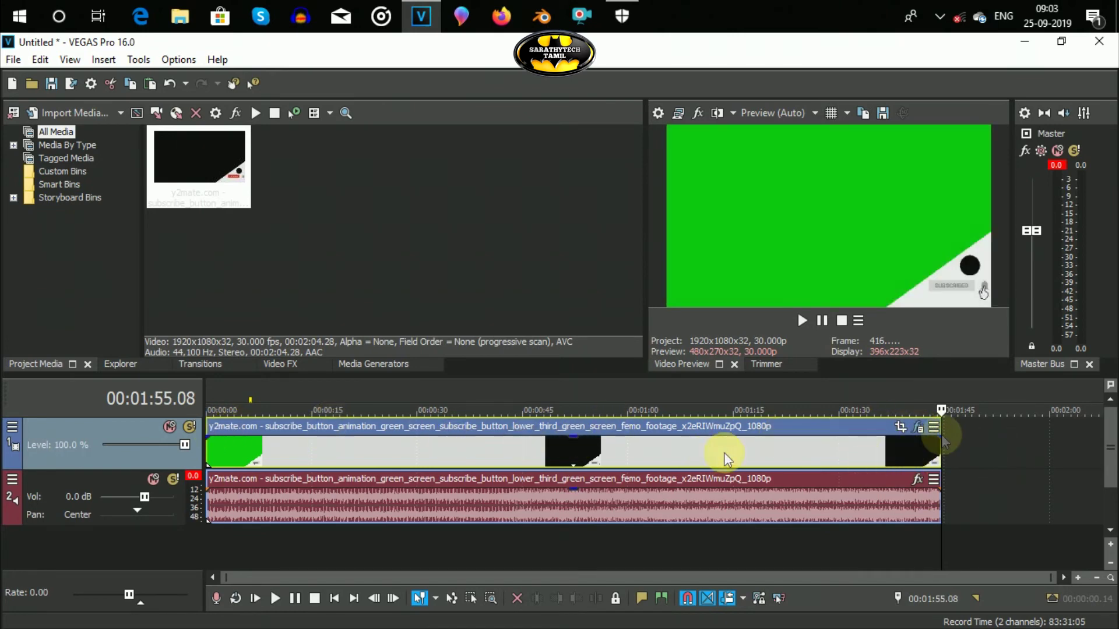
Add the VEGAS Chroma Keyer as a track-level effect to the whole video track 1
{"action": "left_click", "coordinate": [1006, 439]}
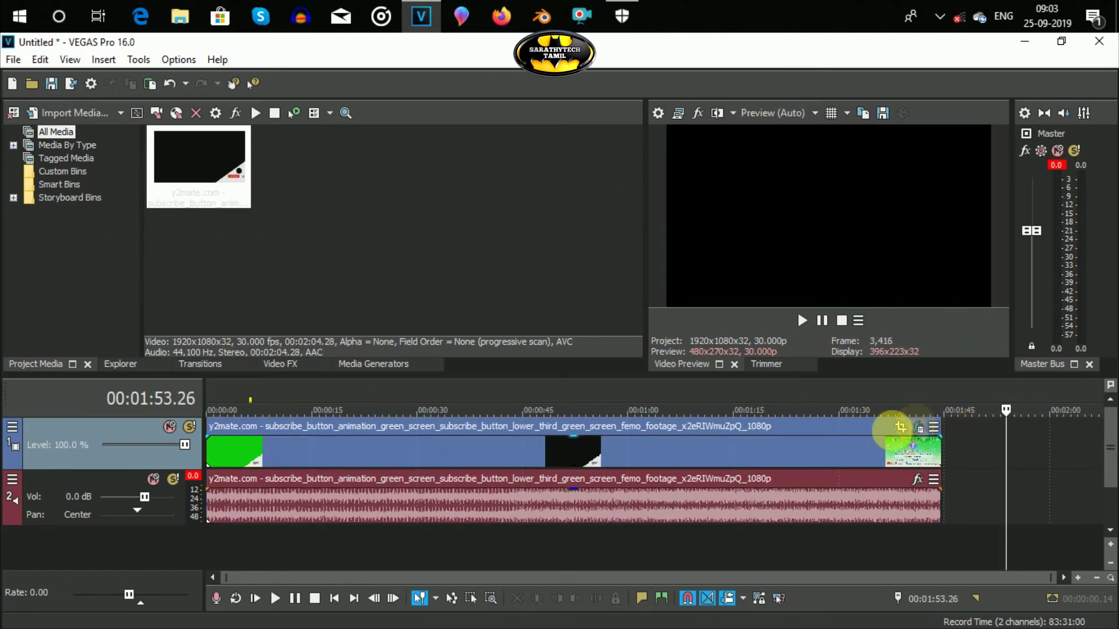
{"action": "left_click", "coordinate": [16, 426]}
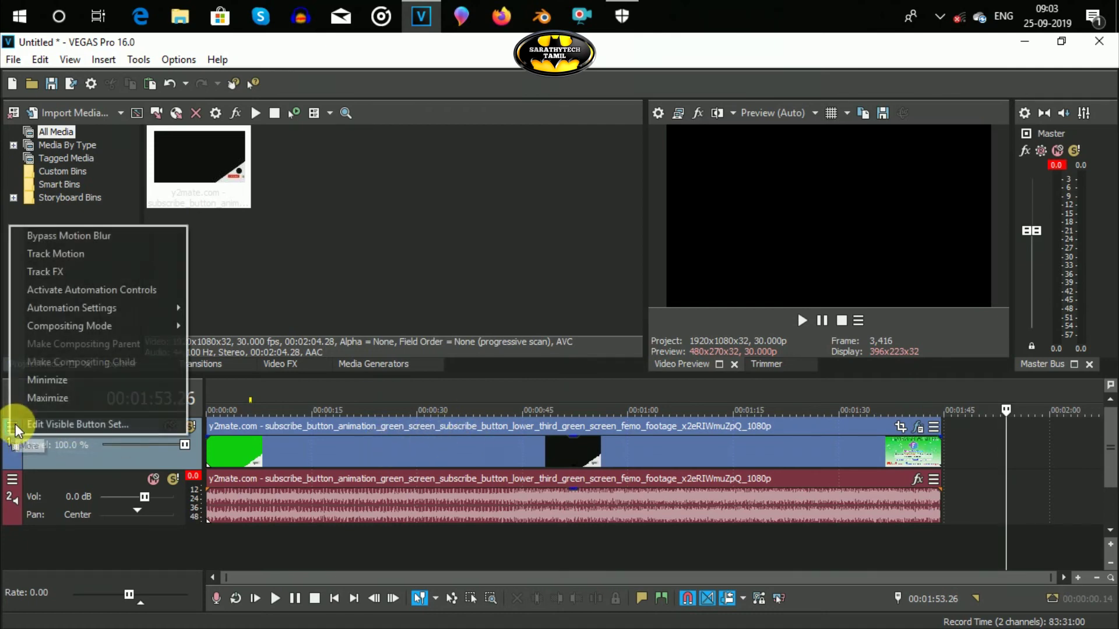
{"action": "left_click", "coordinate": [138, 274]}
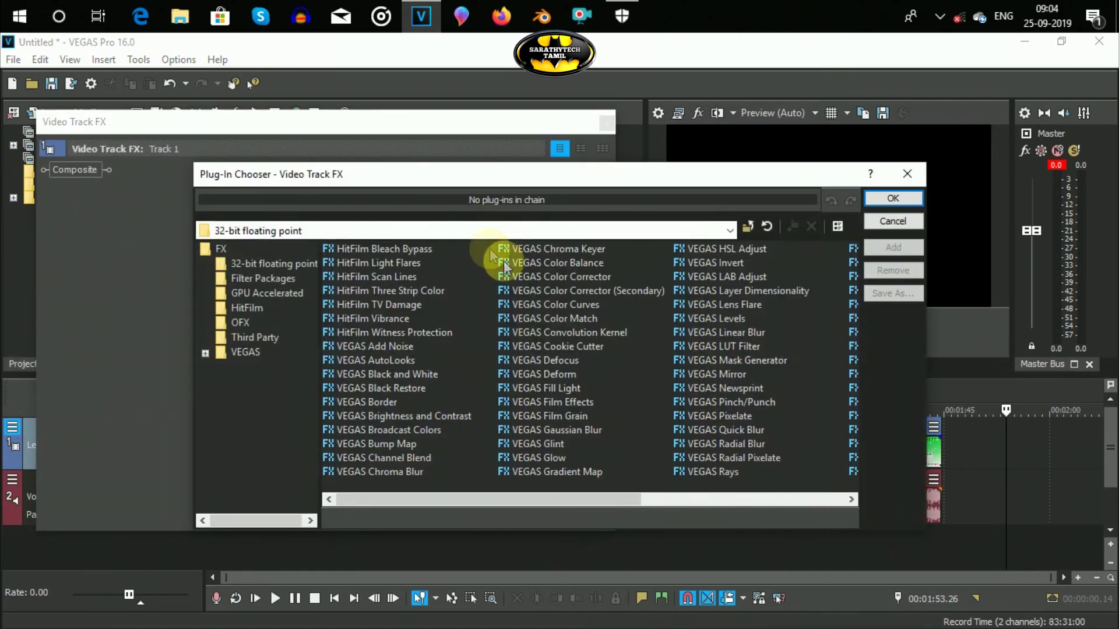
{"action": "left_click", "coordinate": [553, 252]}
{"action": "left_click", "coordinate": [902, 200]}
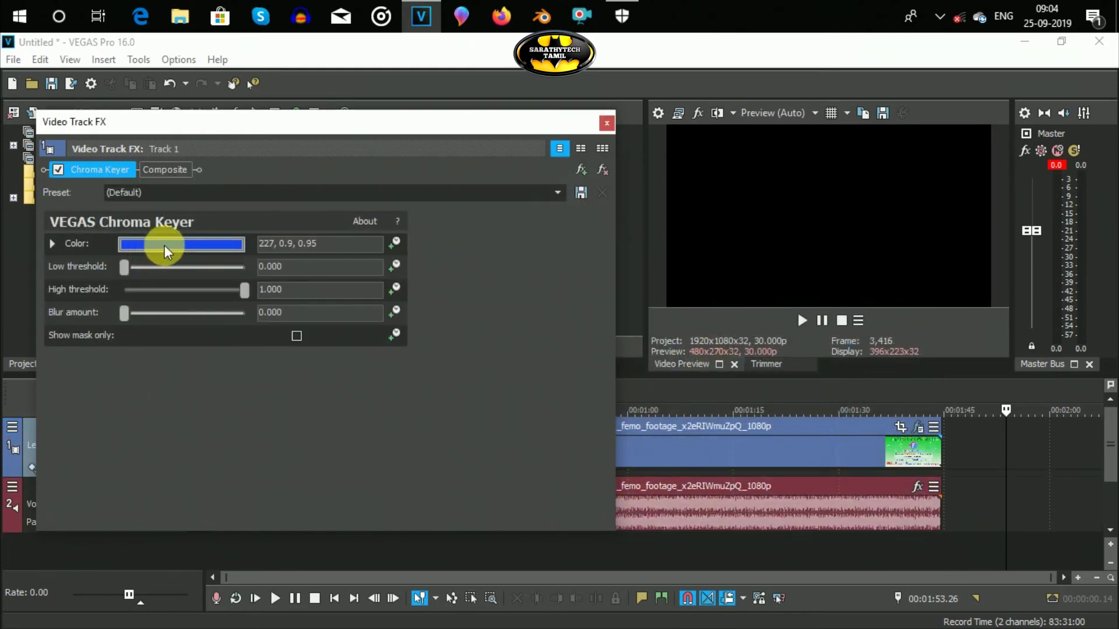
Set the track's Chroma Keyer color to green with HSV 142, 0.9, 0.95, and close the track effect settings
{"action": "left_click", "coordinate": [165, 243]}
{"action": "left_click_drag", "start_coordinate": [252, 342], "coordinate": [247, 378]}
{"action": "left_click", "coordinate": [247, 379]}
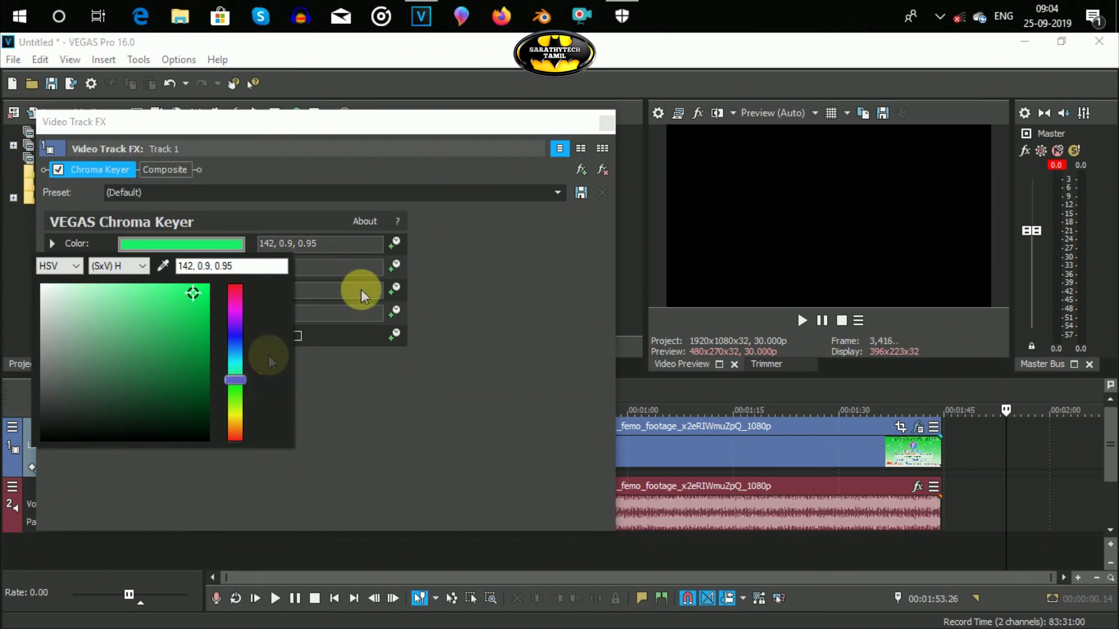
{"action": "left_click", "coordinate": [534, 280]}
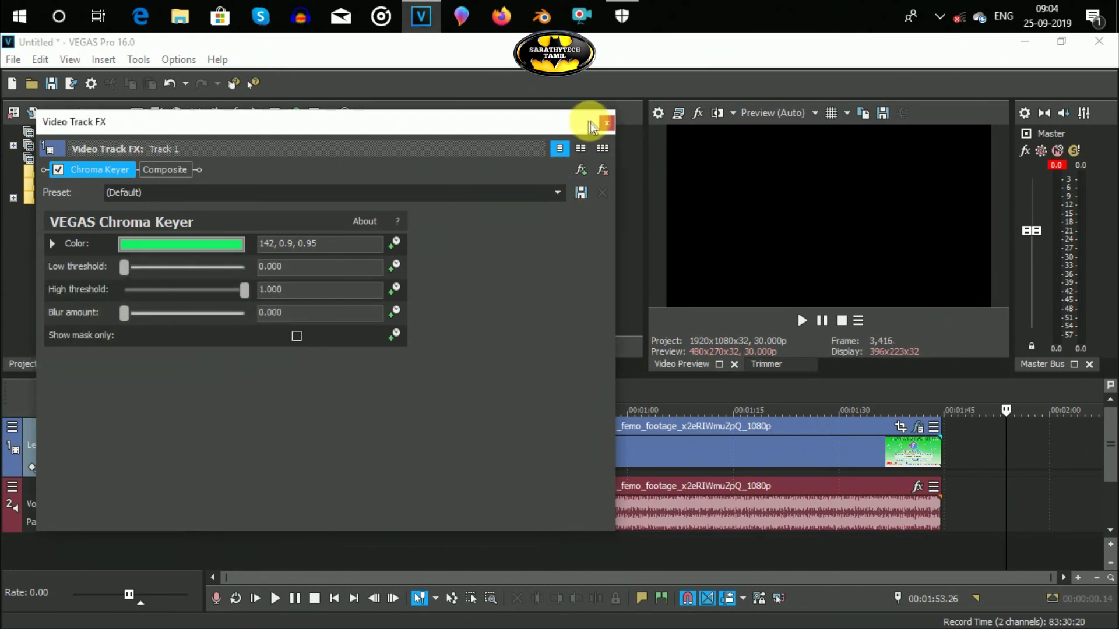
{"action": "left_click", "coordinate": [606, 122]}
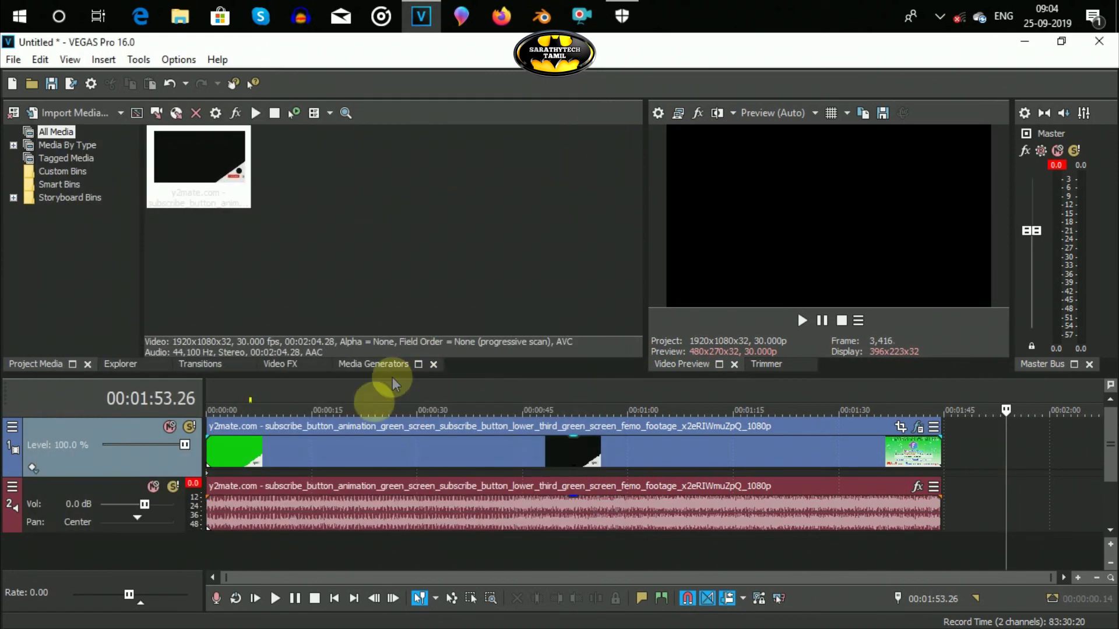
Preview frames between about 00:00:09 and 00:00:29 to check the track-level keying on the green and blue sections
{"action": "left_click", "coordinate": [365, 394]}
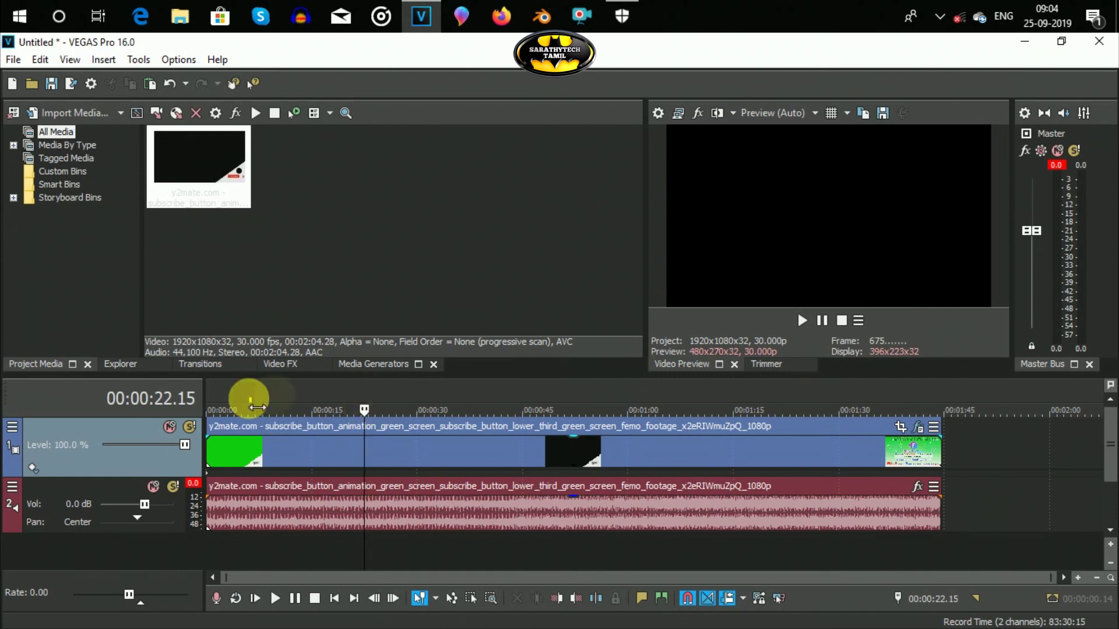
{"action": "left_click", "coordinate": [273, 383]}
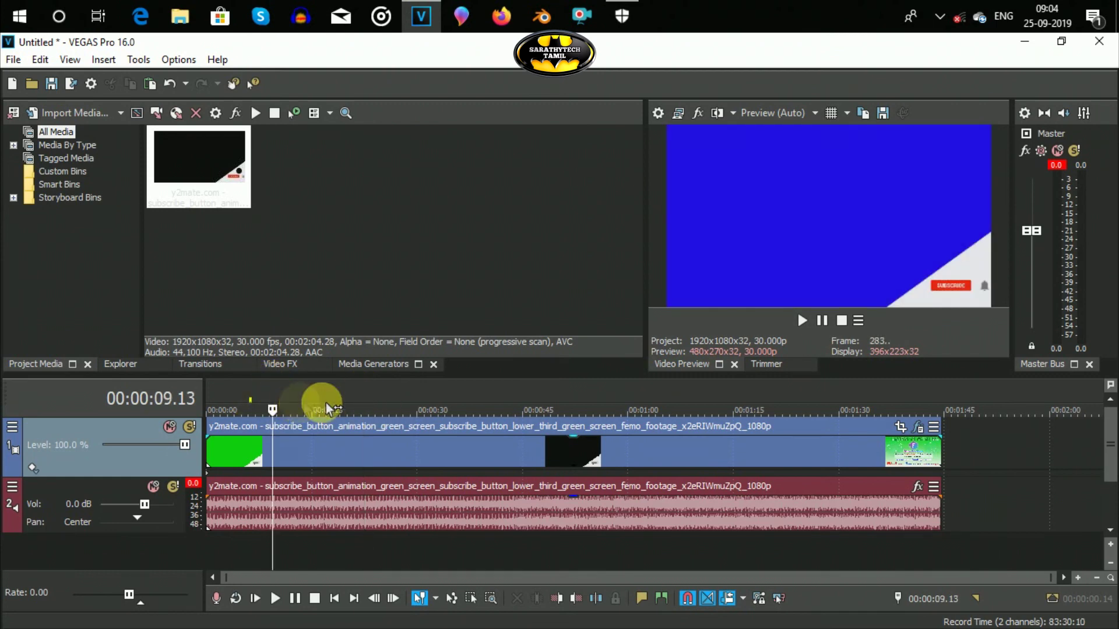
{"action": "left_click", "coordinate": [341, 385]}
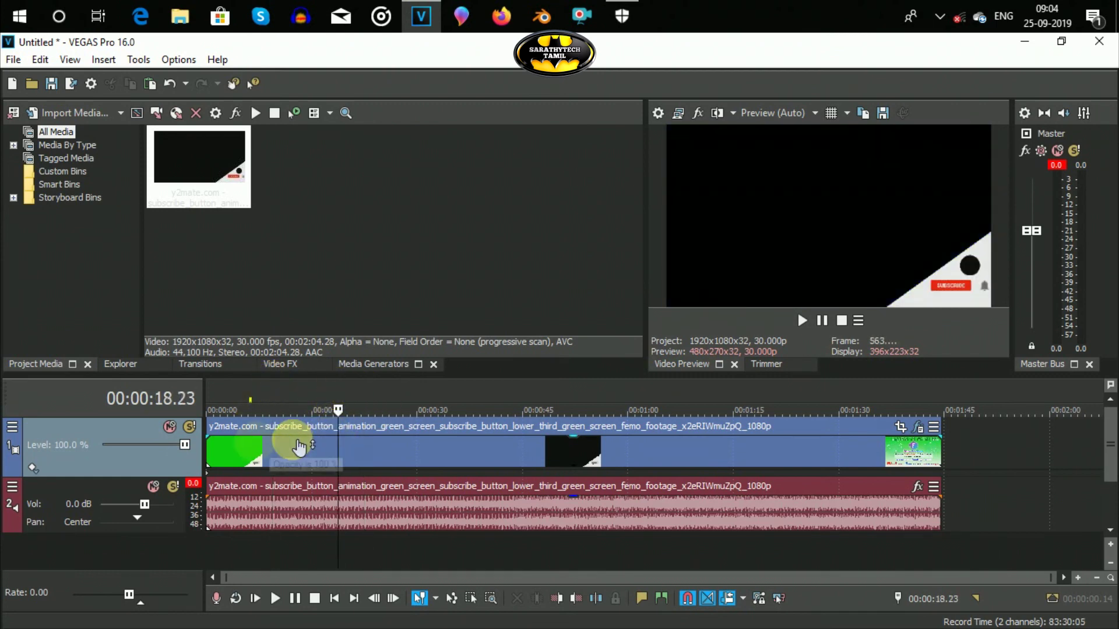
{"action": "left_click", "coordinate": [370, 390]}
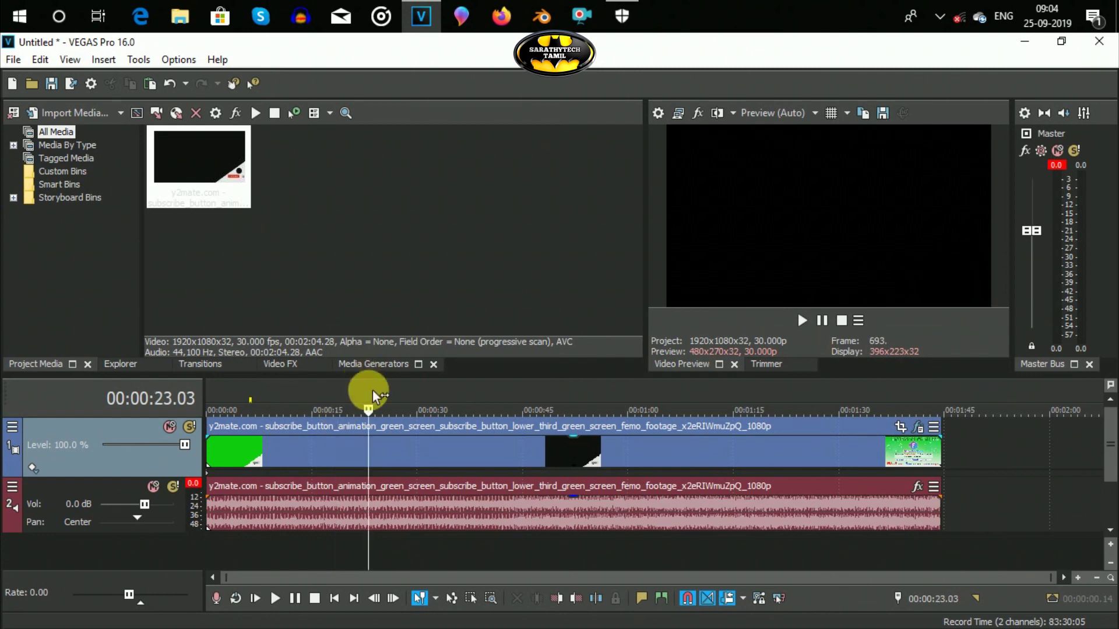
{"action": "left_click", "coordinate": [380, 403]}
{"action": "left_click", "coordinate": [411, 389]}
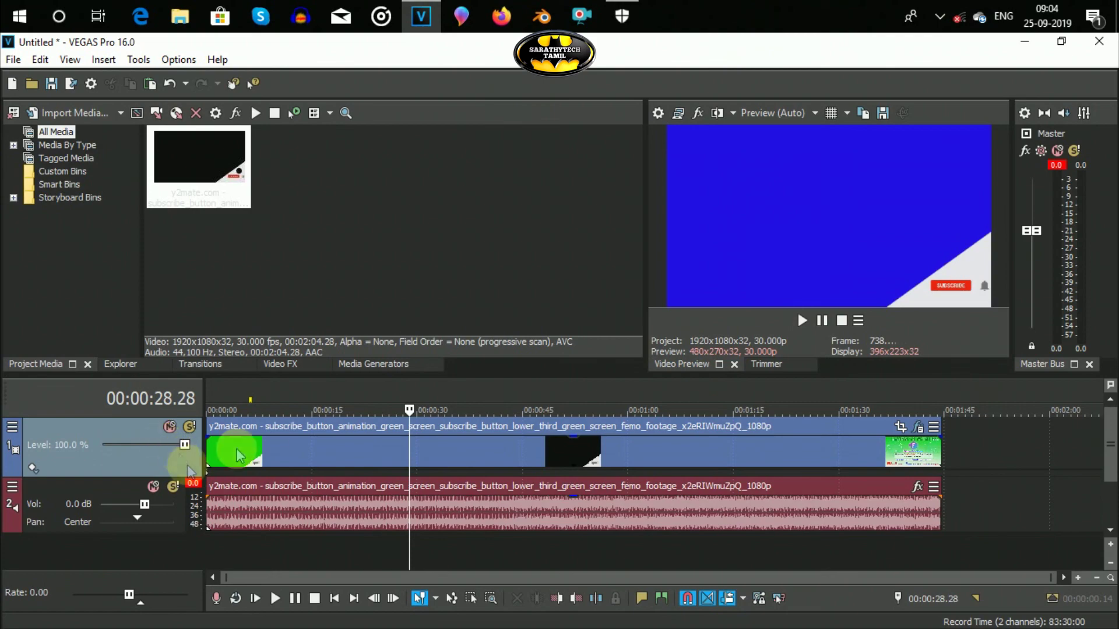